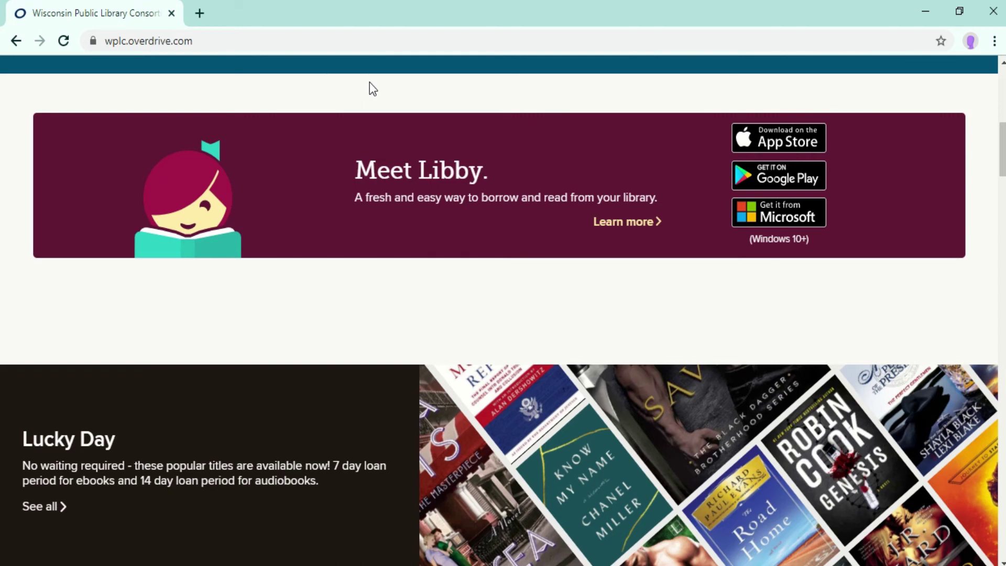
scroll(369, 82, "up", 1)
scroll(370, 82, "up", 3)
scroll(370, 82, "up", 4)
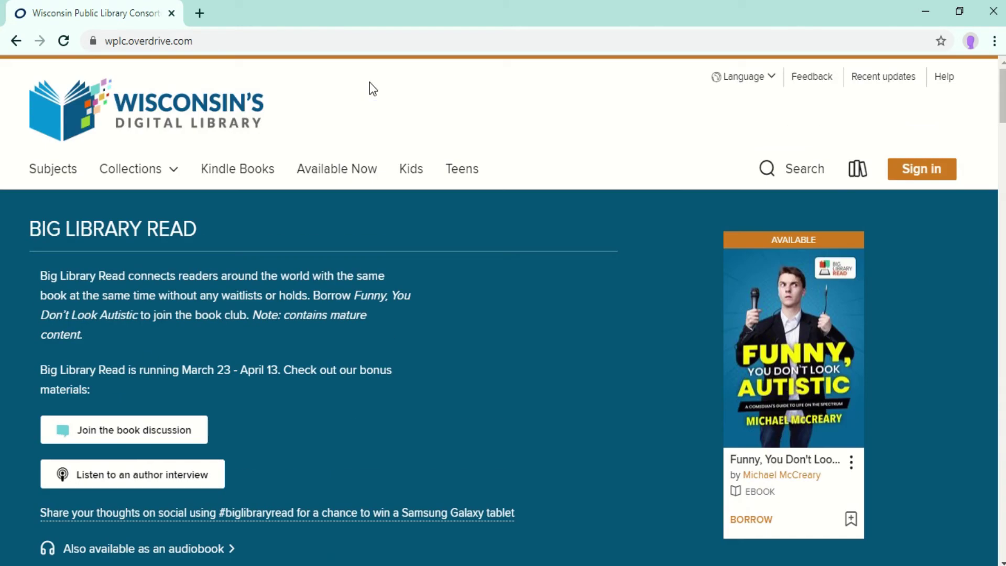
Step: Bring up the Milwaukee County library sign-in form and focus the Card Number and PIN fields
left_click(921, 170)
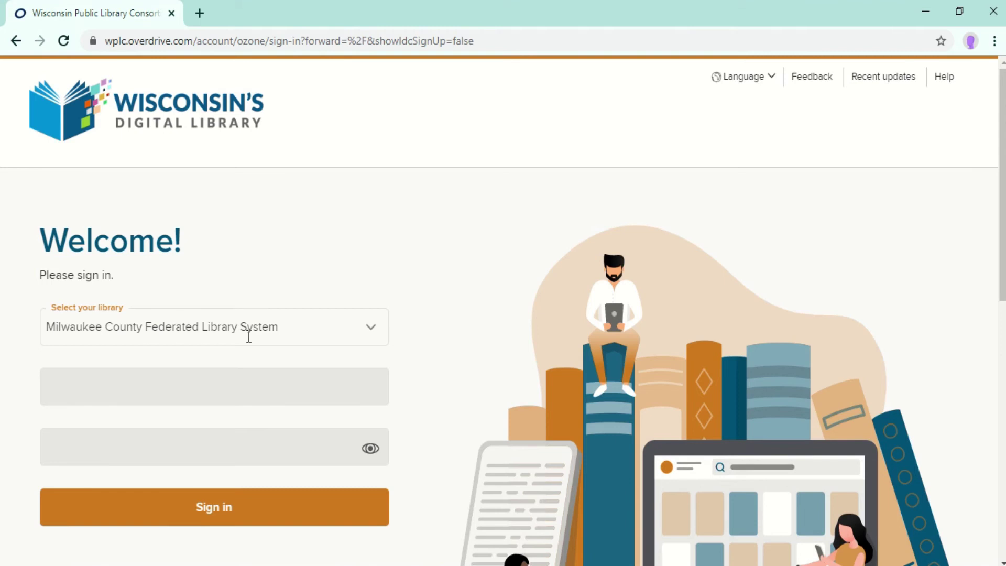
left_click(270, 388)
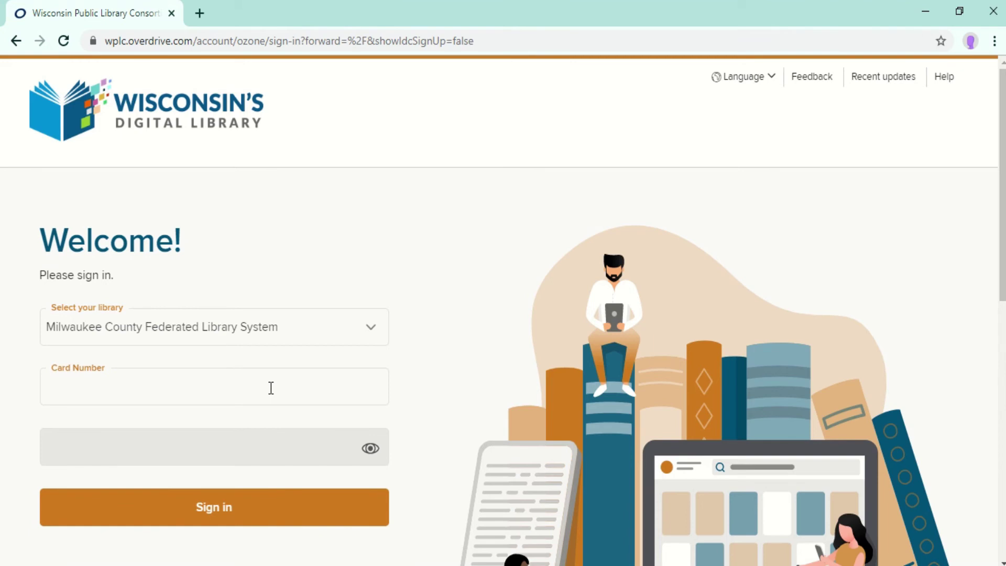
left_click(209, 447)
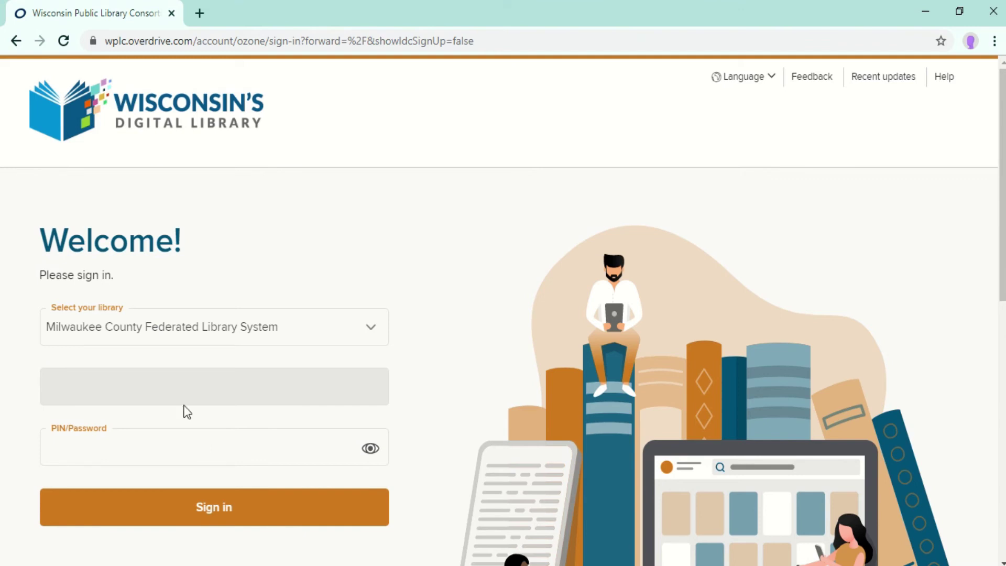
left_click(172, 385)
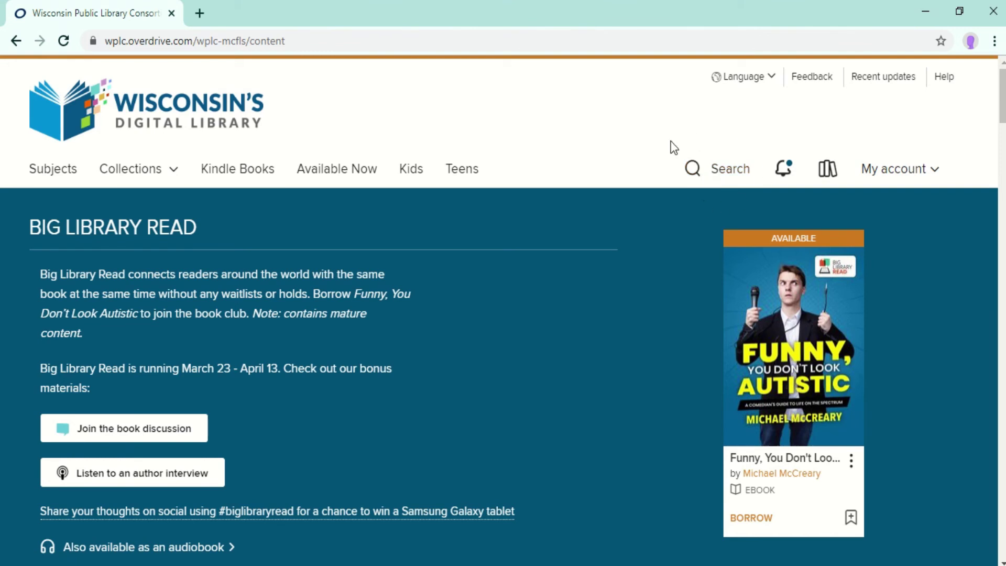
Step: Search the catalogue for 'harry potter', returning 69 matching titles
left_click(728, 177)
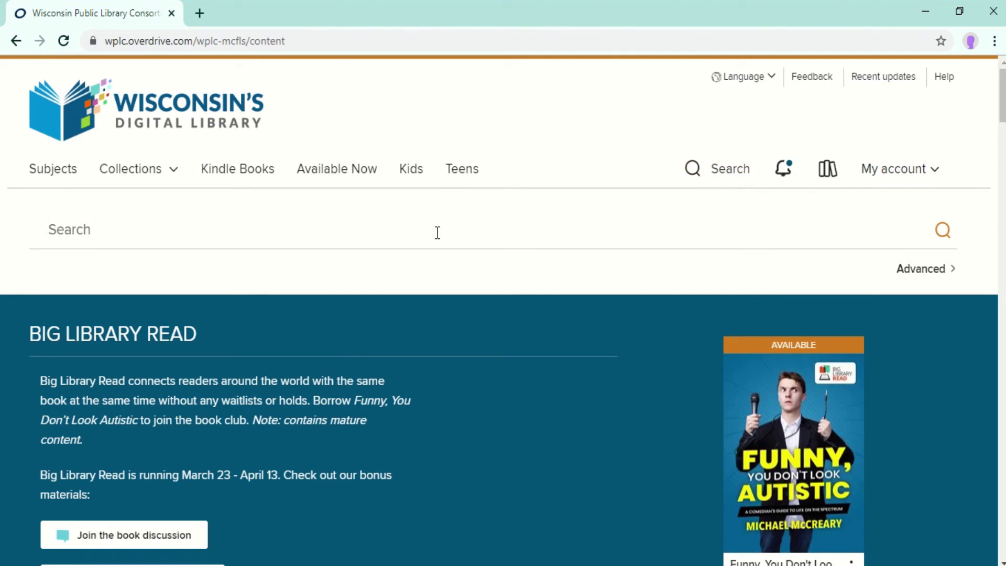
type("harry pott")
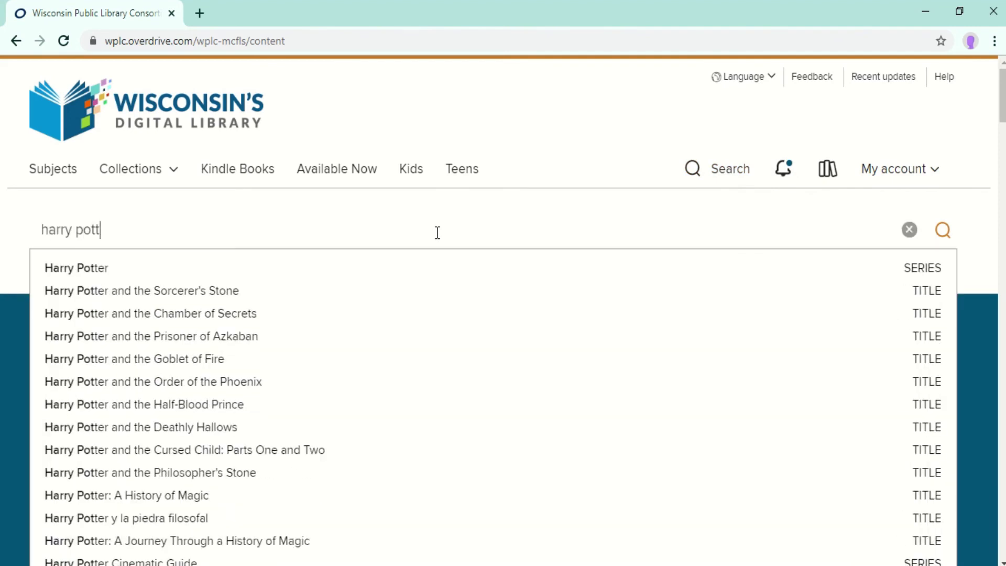
type("er")
key("Return")
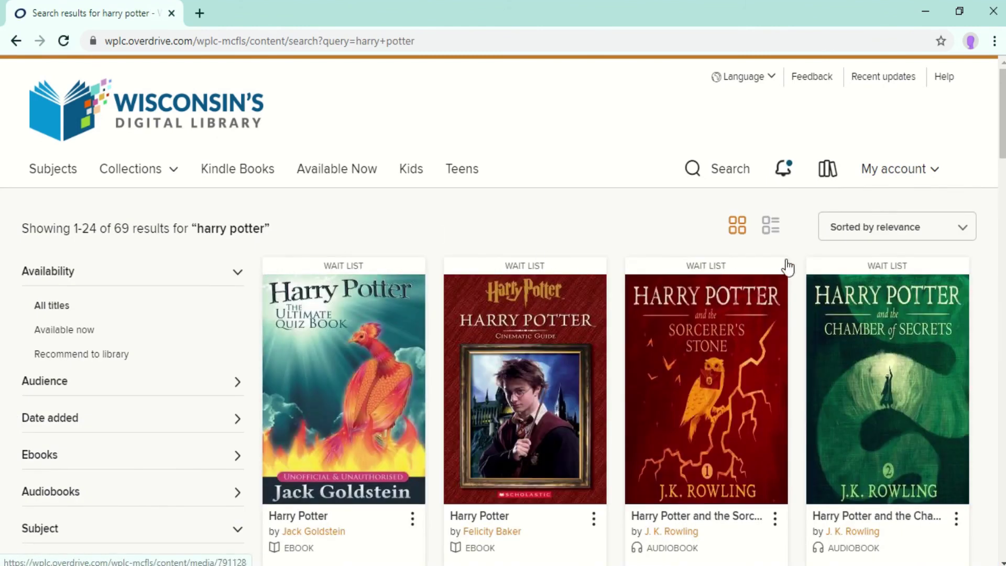
scroll(808, 320, "down", 1)
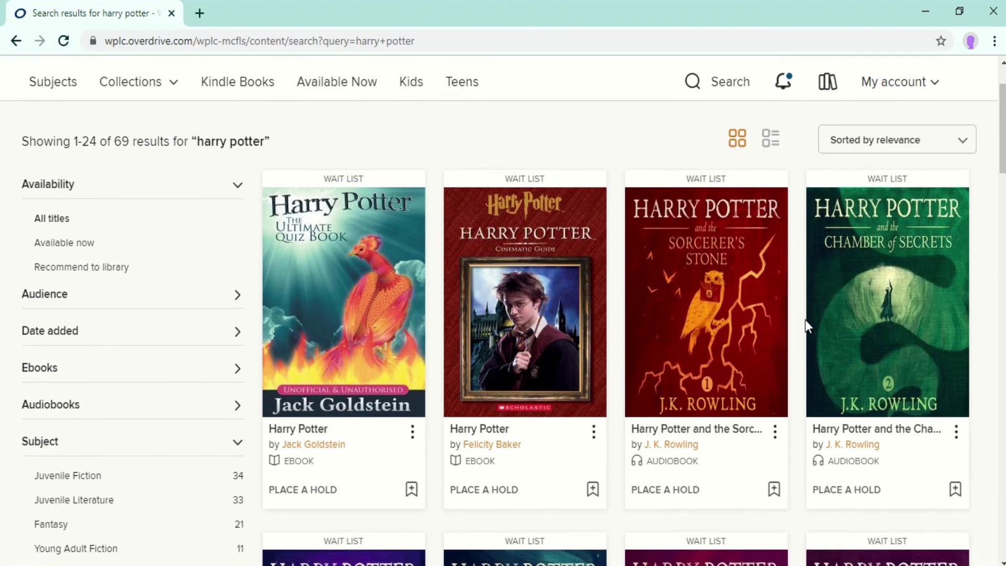
scroll(806, 325, "down", 2)
scroll(807, 324, "down", 2)
scroll(806, 323, "down", 1)
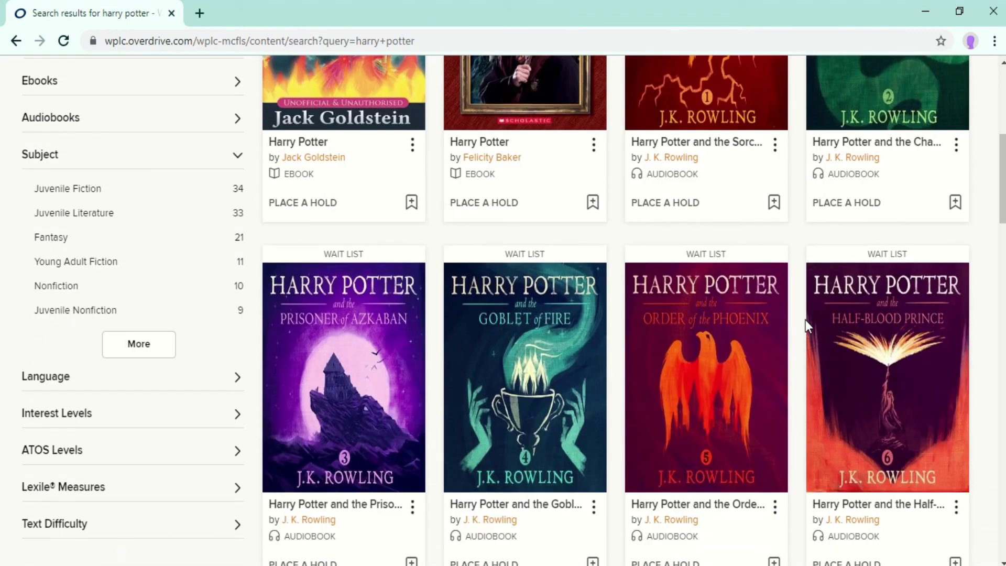
scroll(805, 320, "up", 1)
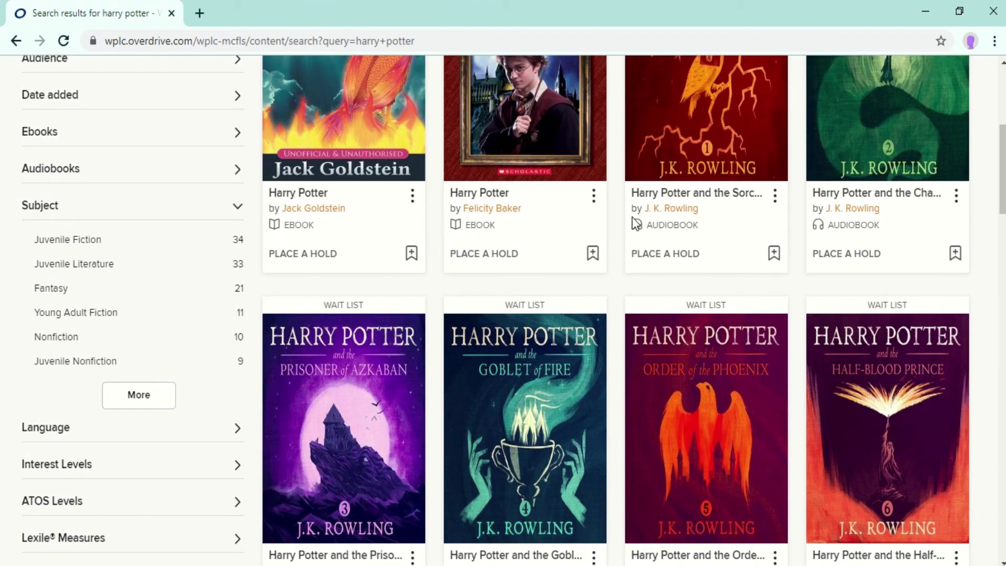
scroll(618, 219, "up", 2)
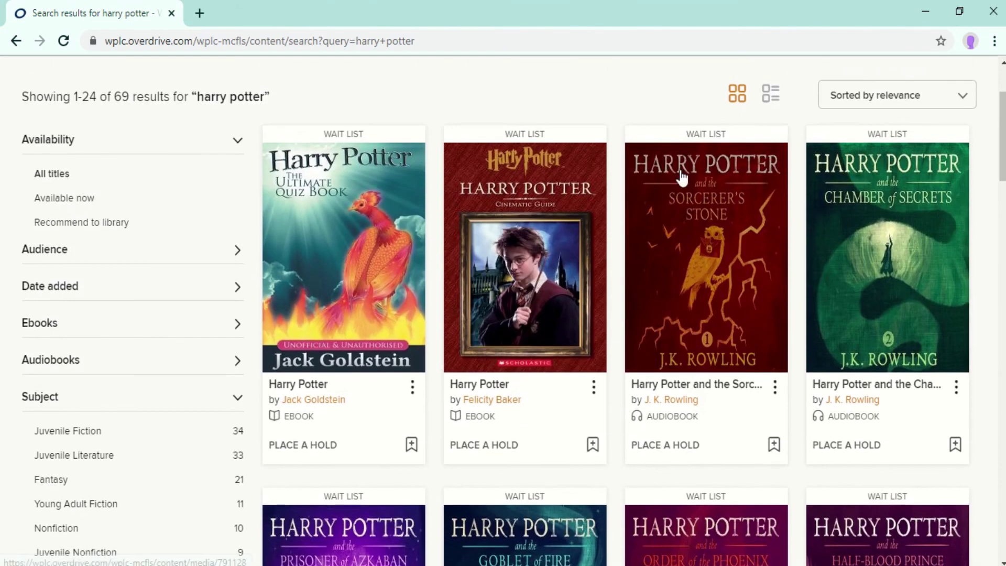
Step: Show the details page for the Harry Potter and the Sorcerer's Stone audiobook
left_click(679, 170)
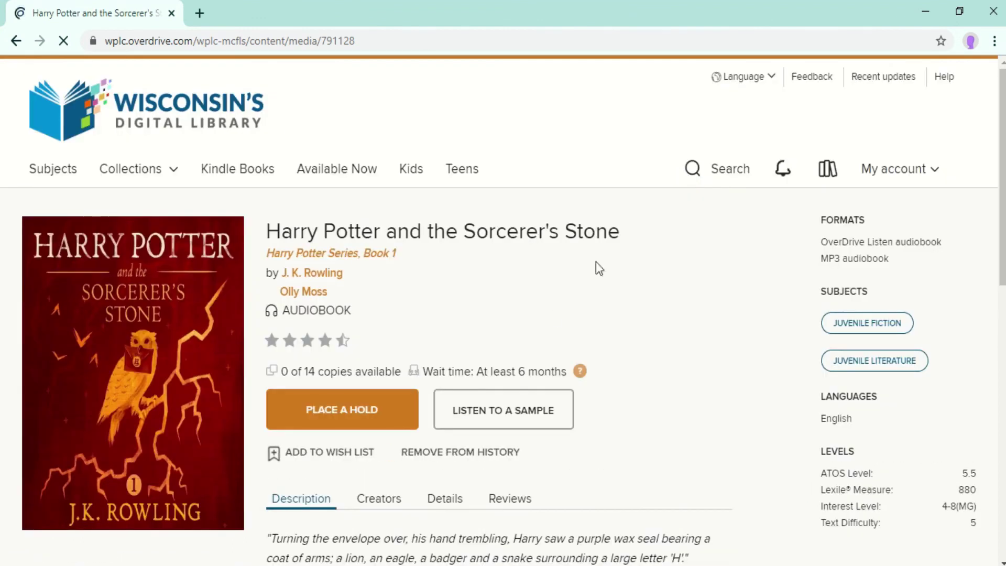
scroll(551, 316, "down", 1)
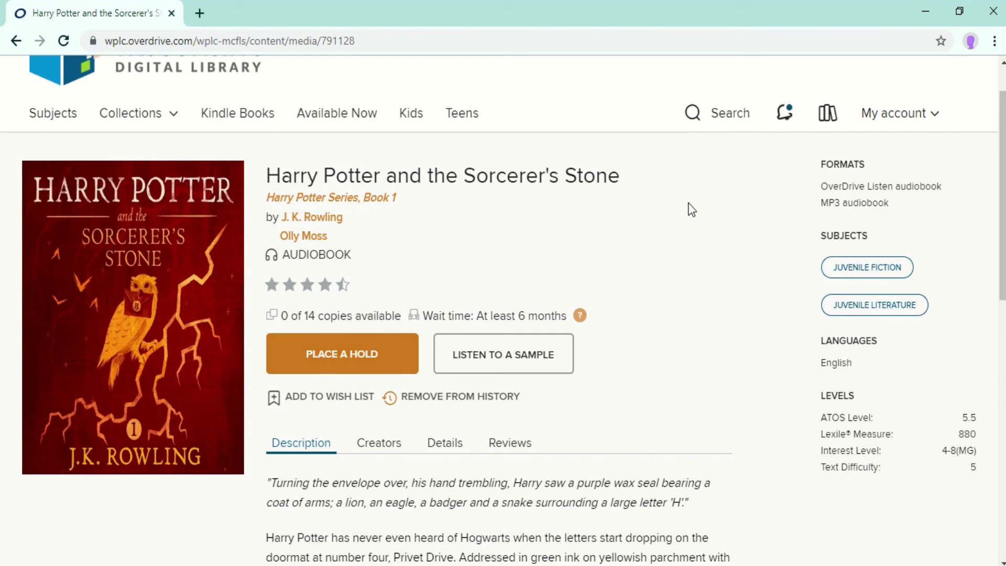
scroll(688, 208, "up", 1)
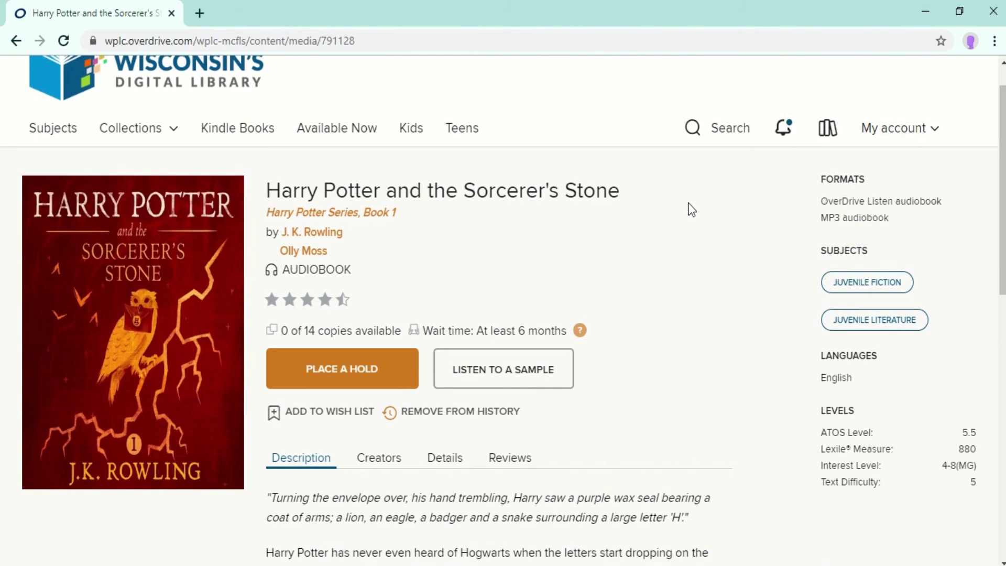
left_click(785, 131)
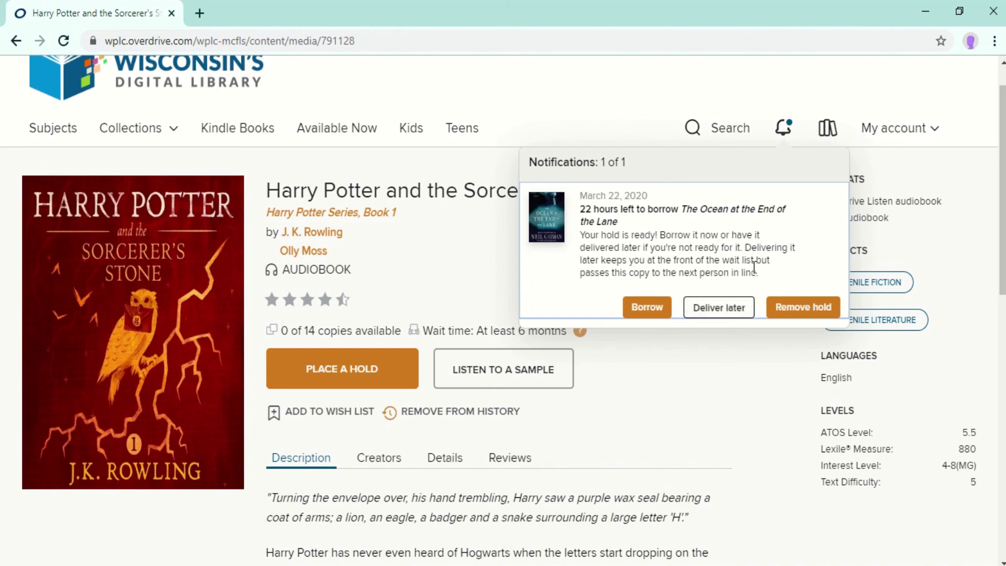
left_click(657, 128)
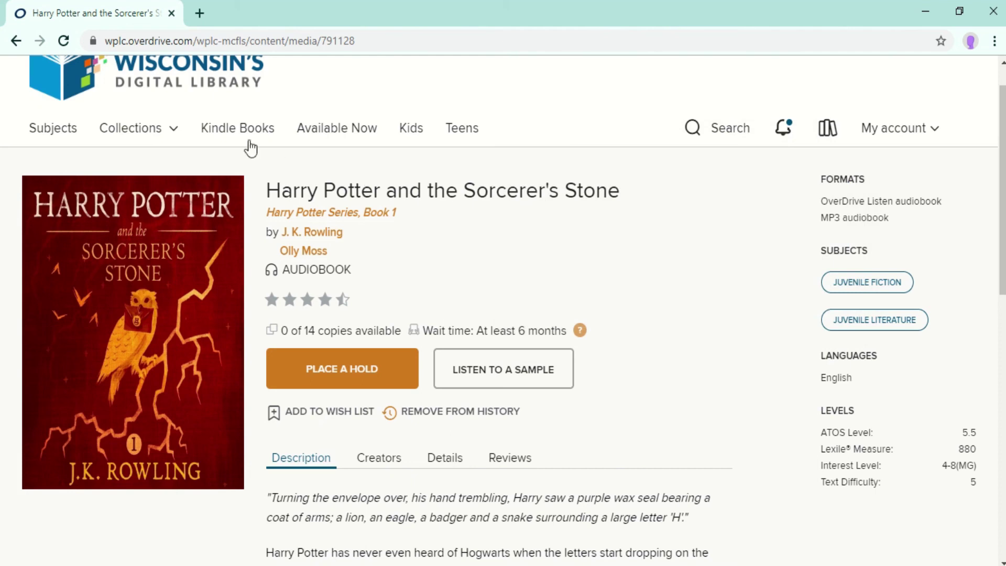
Step: From Collections > Audiobooks available now, show the You Are a Badass audiobook page
left_click(174, 136)
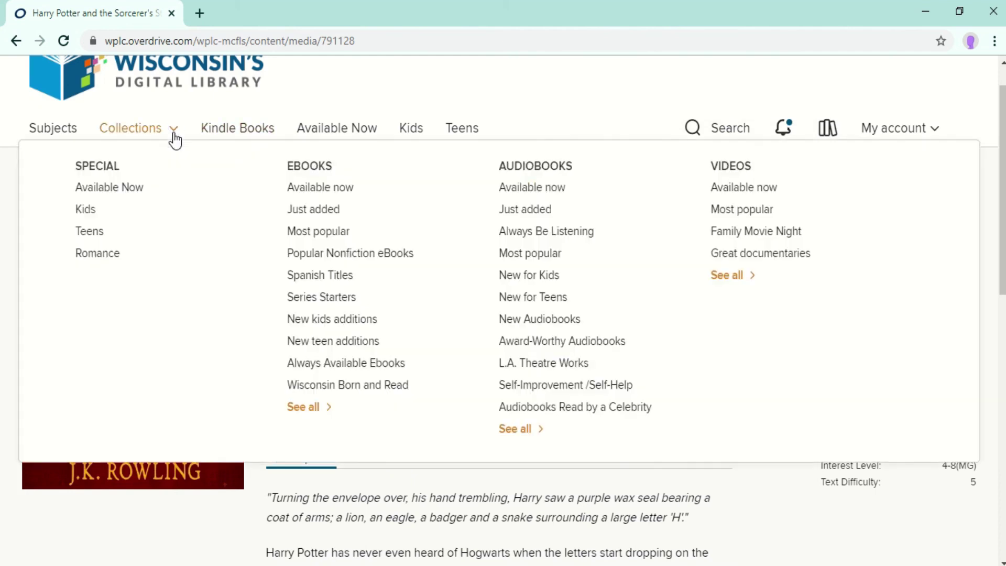
left_click(559, 192)
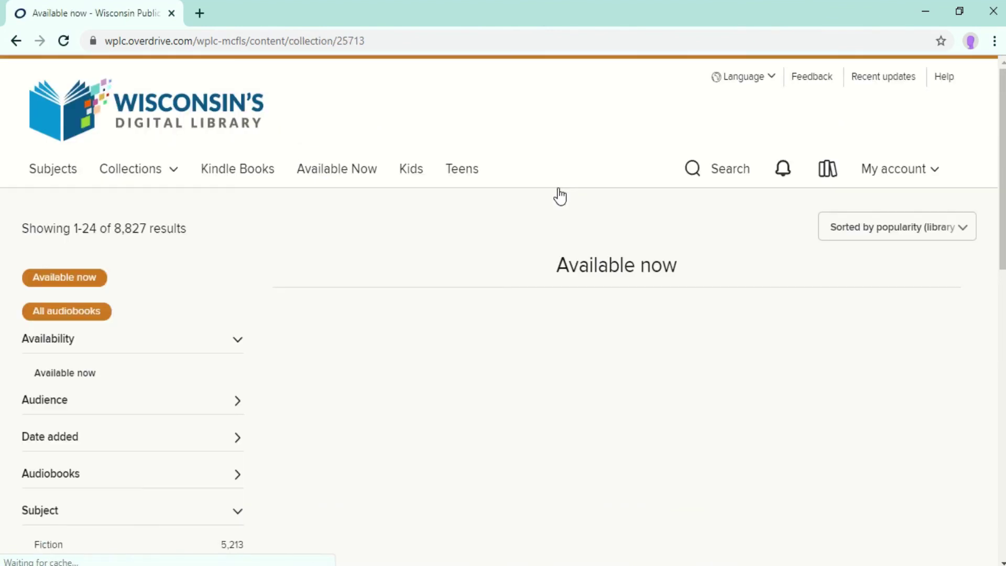
scroll(241, 275, "down", 1)
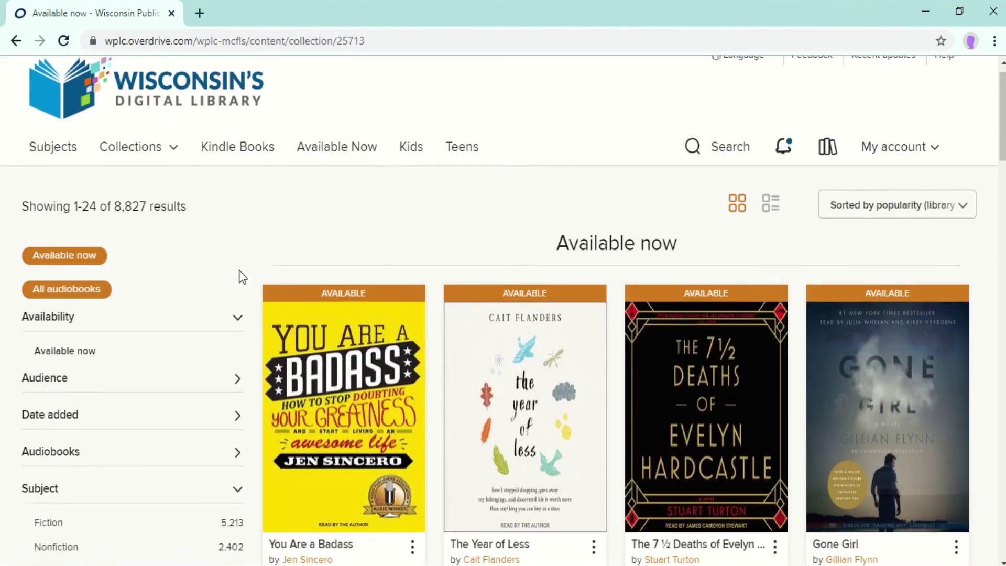
scroll(241, 276, "down", 2)
left_click(336, 334)
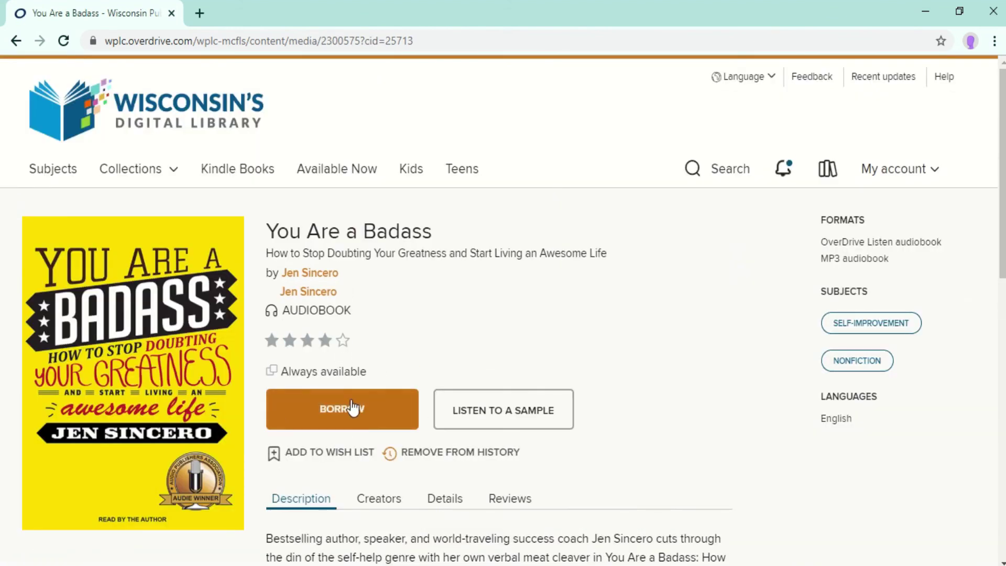
Step: Go to the account's Loans page via My account
left_click(922, 183)
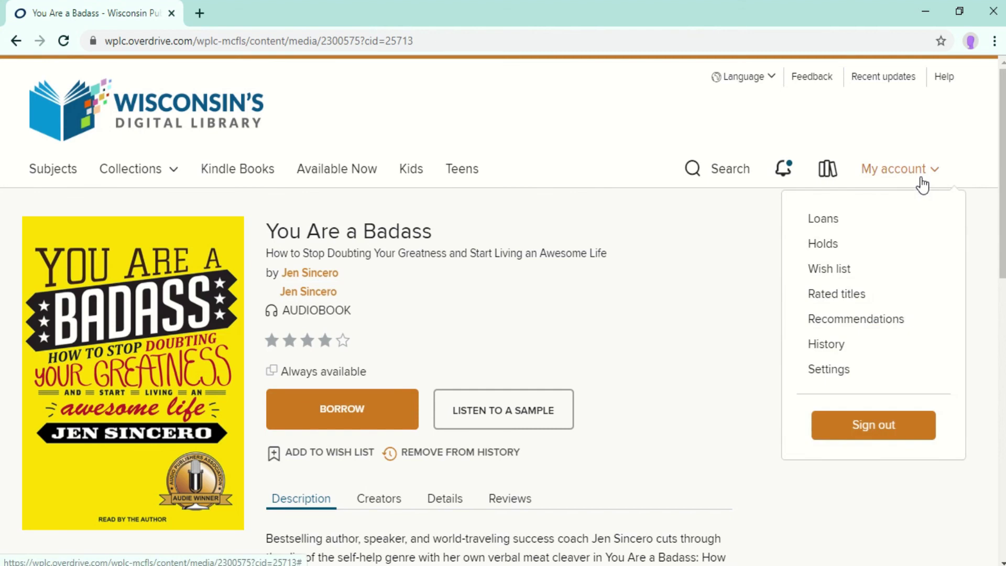
left_click(823, 218)
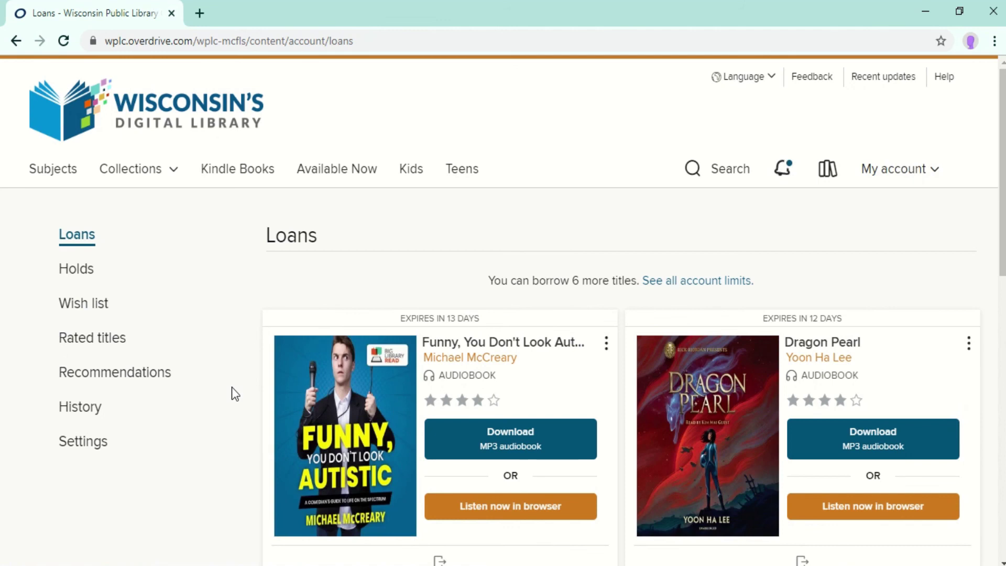
scroll(232, 386, "down", 1)
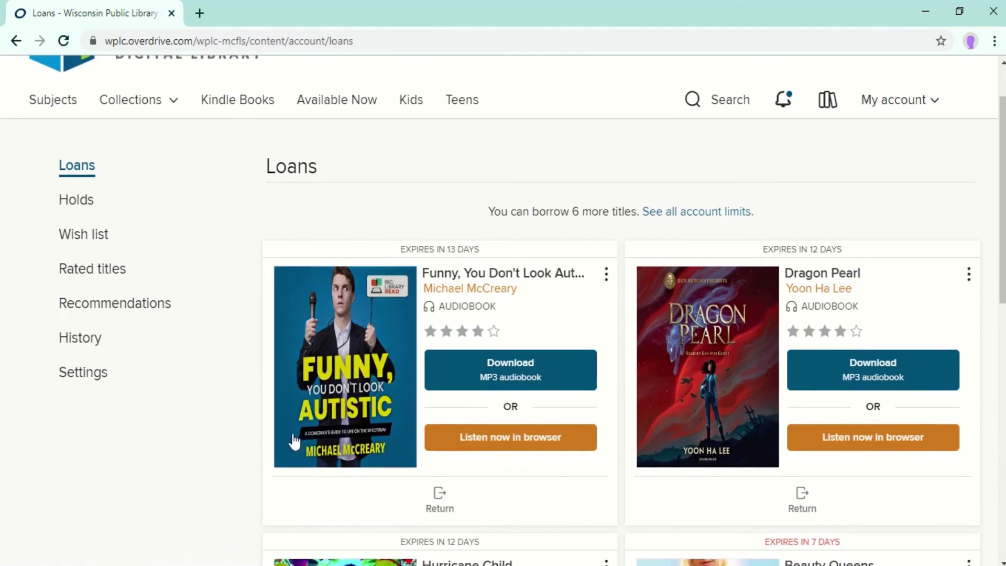
Step: Start 'Listen now in browser' for Funny, You Don't Look Autistic
left_click(504, 446)
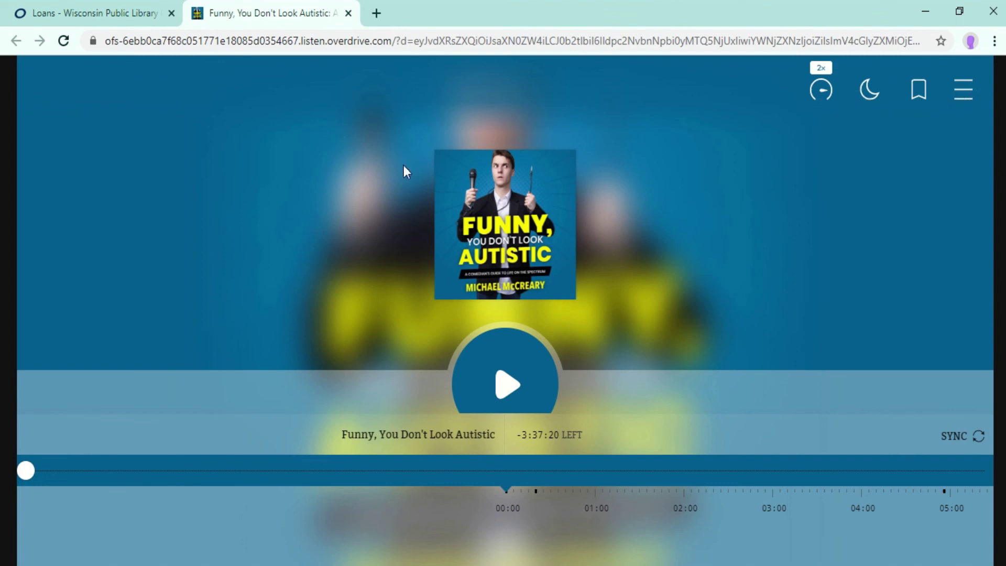
Step: Return to the Loans browser tab, leaving the player open separately
left_click(47, 16)
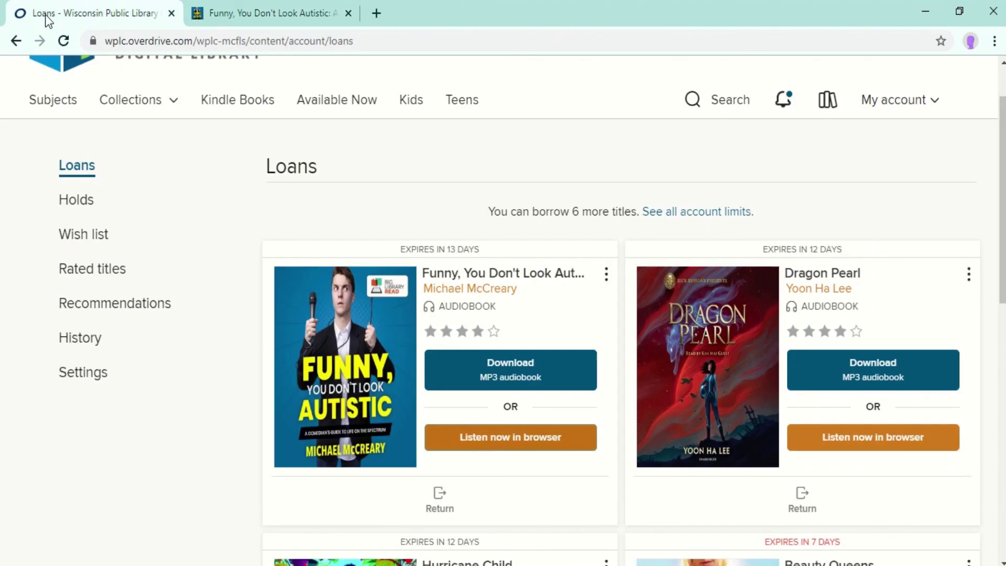
scroll(200, 345, "down", 1)
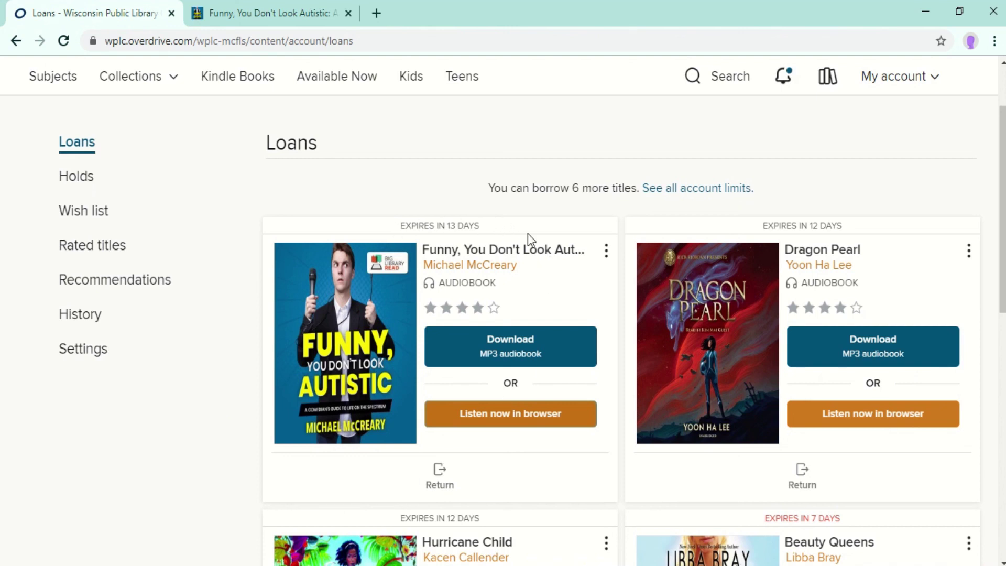
scroll(527, 234, "up", 2)
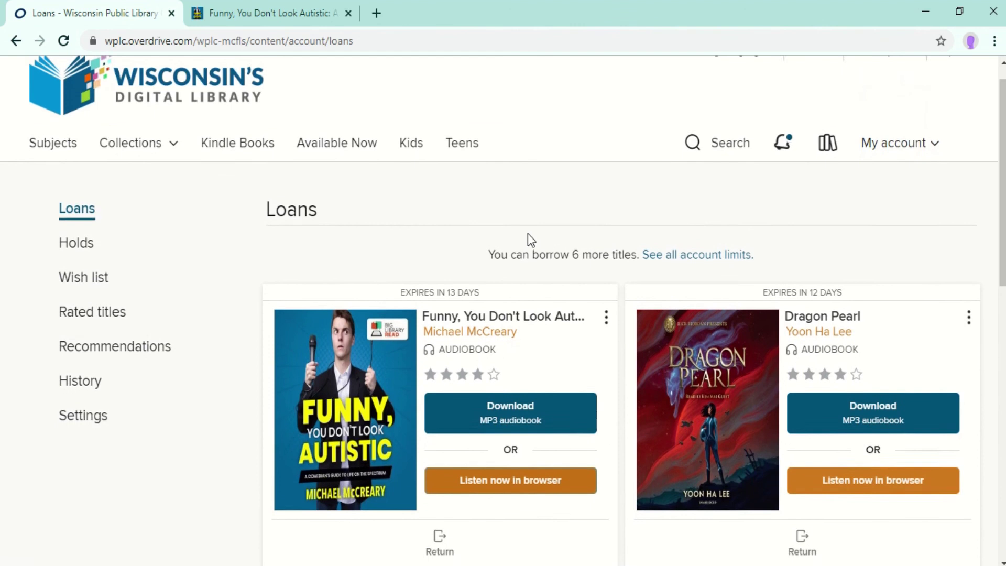
scroll(528, 233, "up", 1)
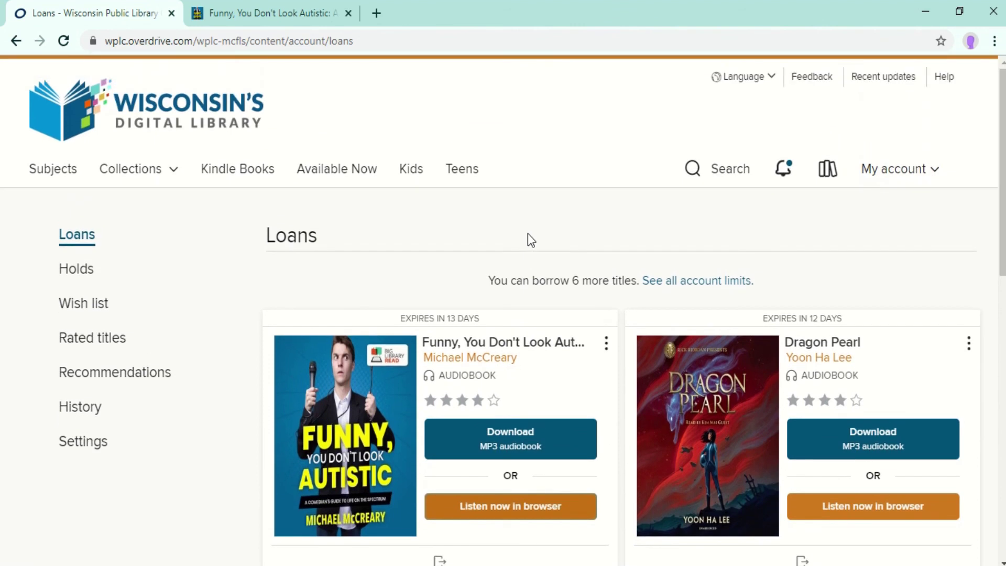